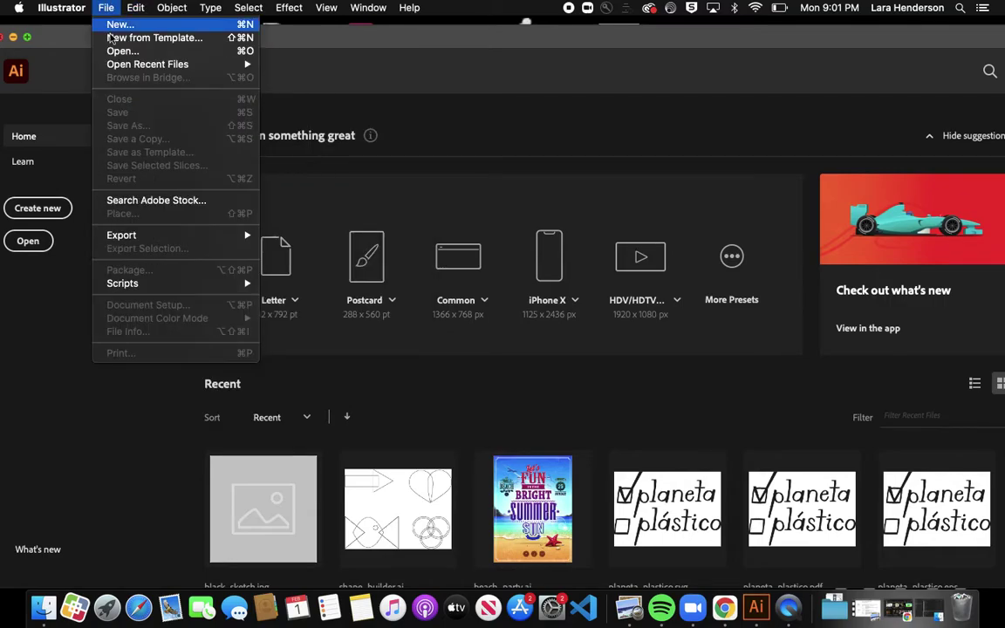
- Open owl_drawing.jpg from the Illustrator folder in Downloads
left_click(113, 50)
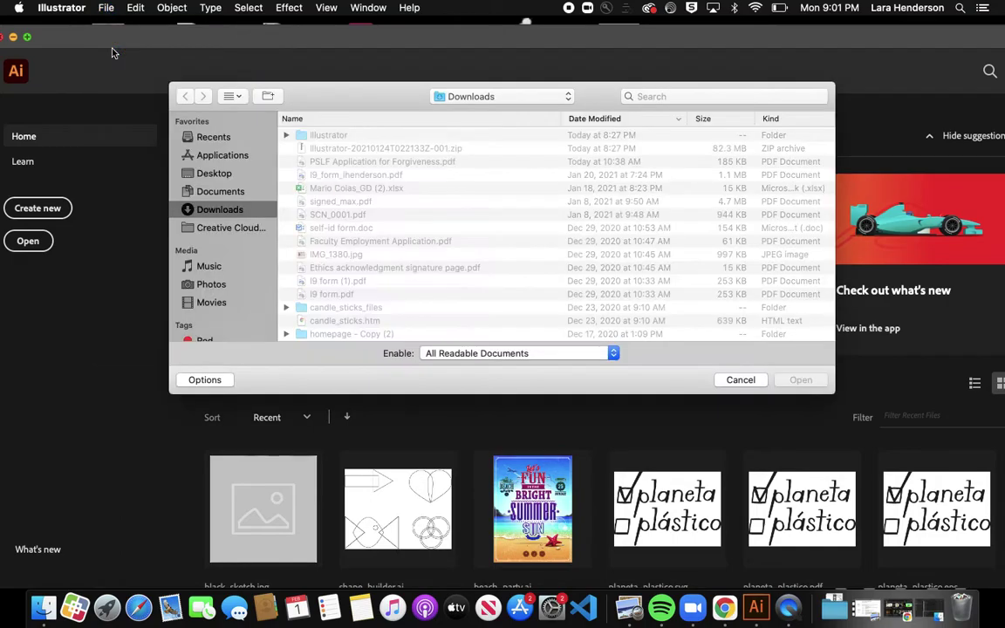
left_click(287, 137)
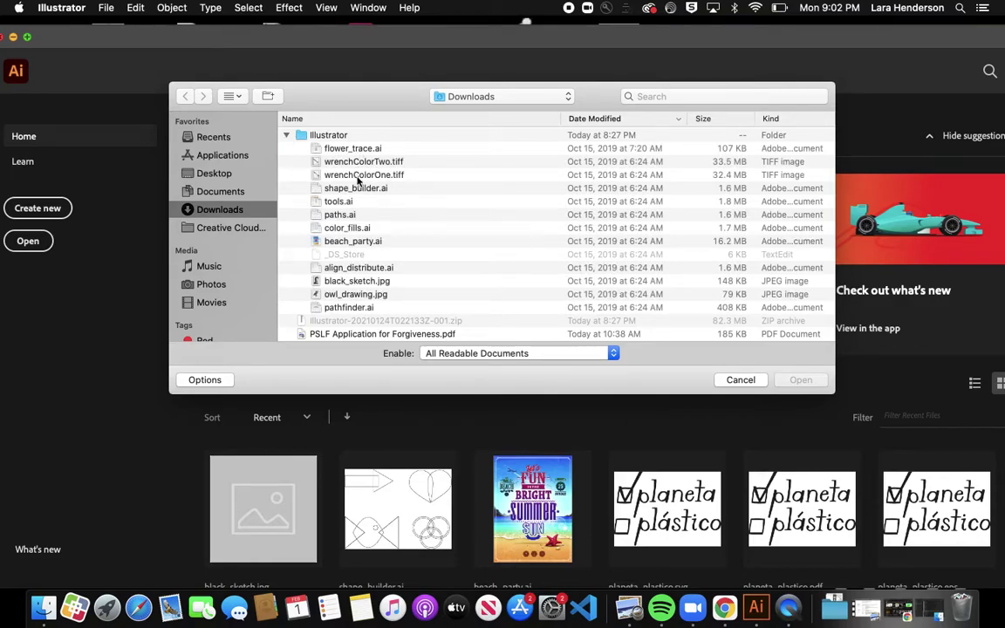
left_click(335, 294)
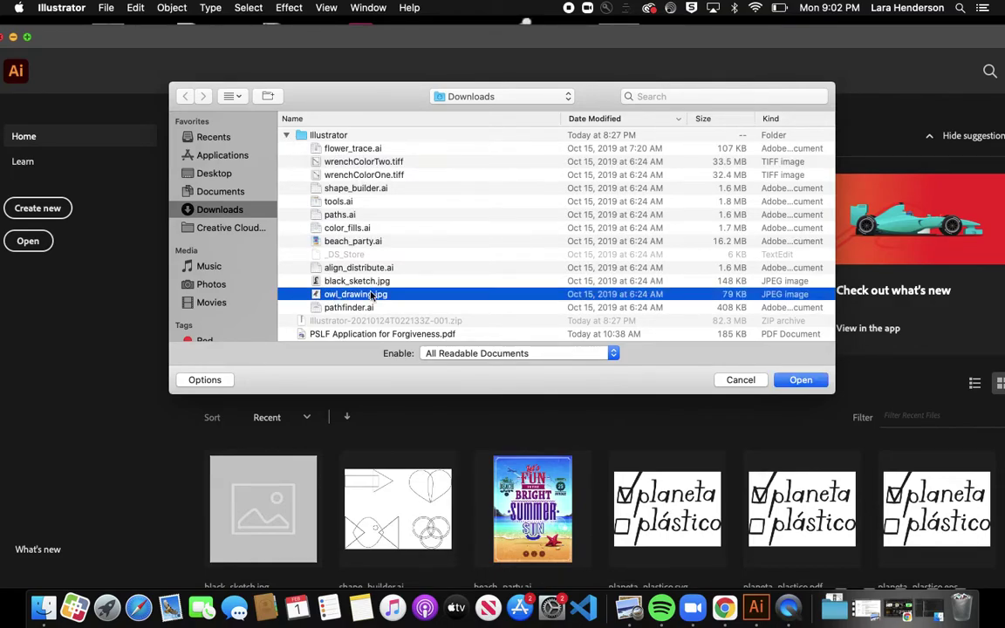
left_click(801, 380)
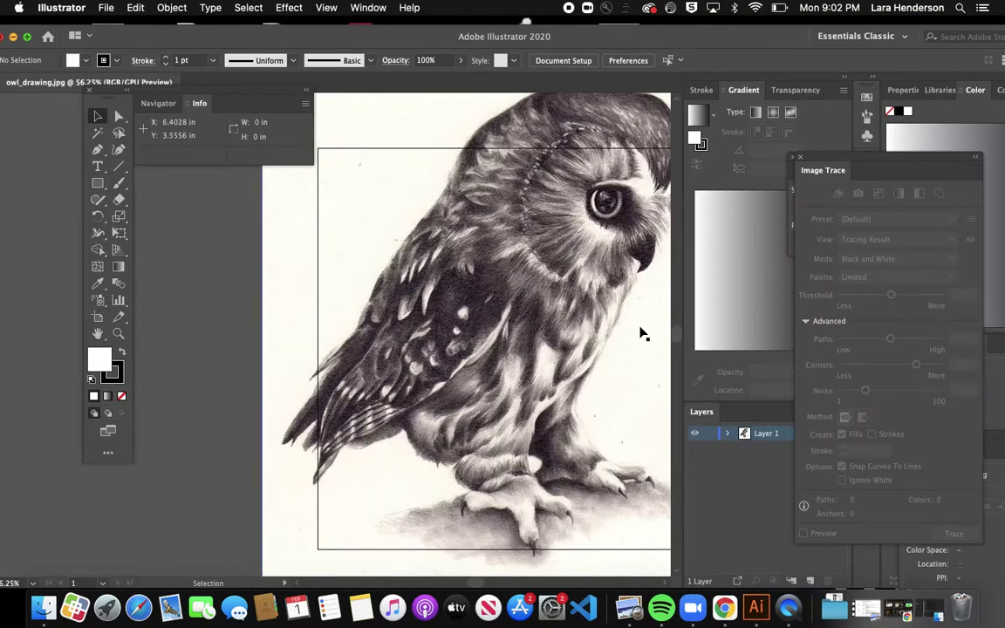
- Extend the artboard's upper and left edges to the edges of the owl drawing, making it about 9.11 in wide by 9.75 in high
scroll(641, 334, "right", 6)
scroll(641, 335, "up", 3)
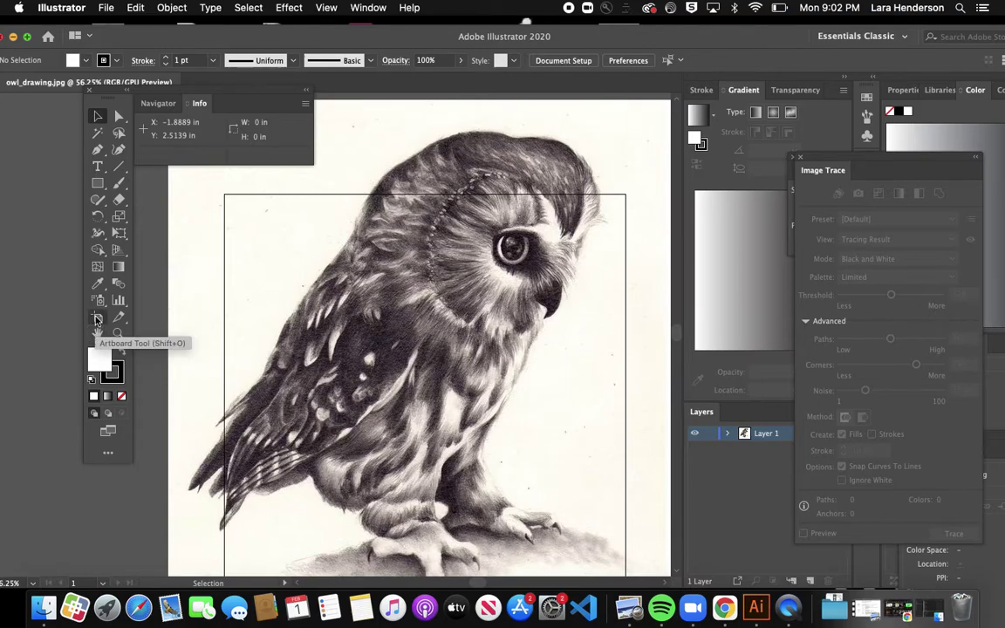
left_click(97, 319)
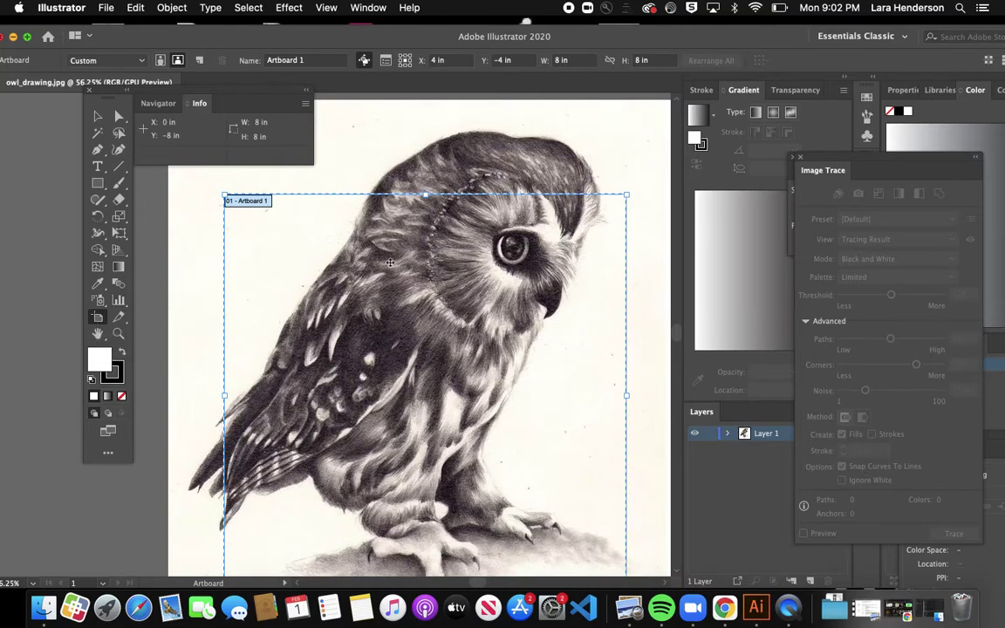
left_click_drag(428, 198, 433, 108)
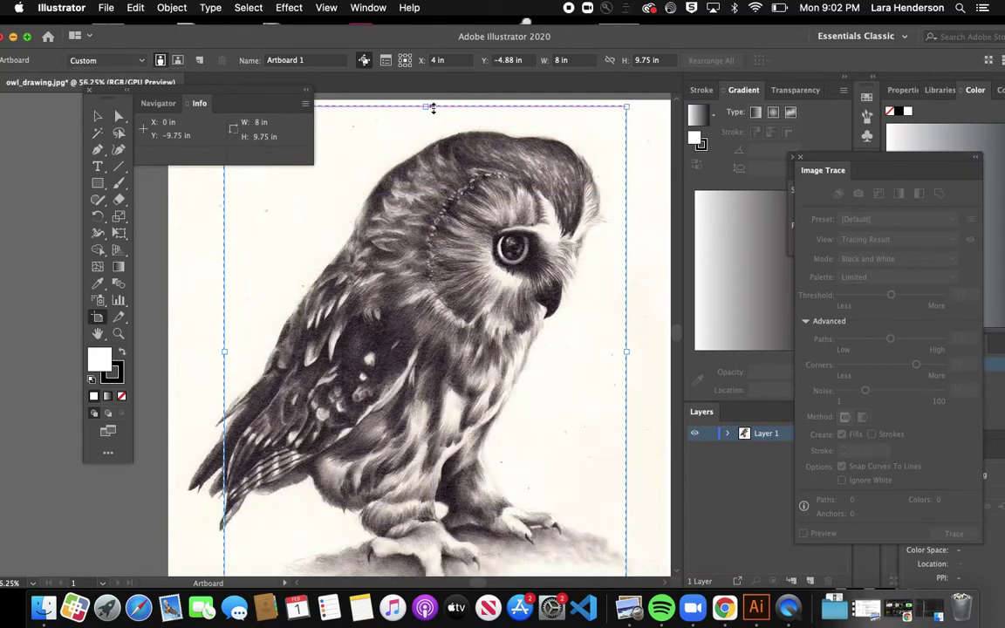
scroll(433, 108, "left", 5)
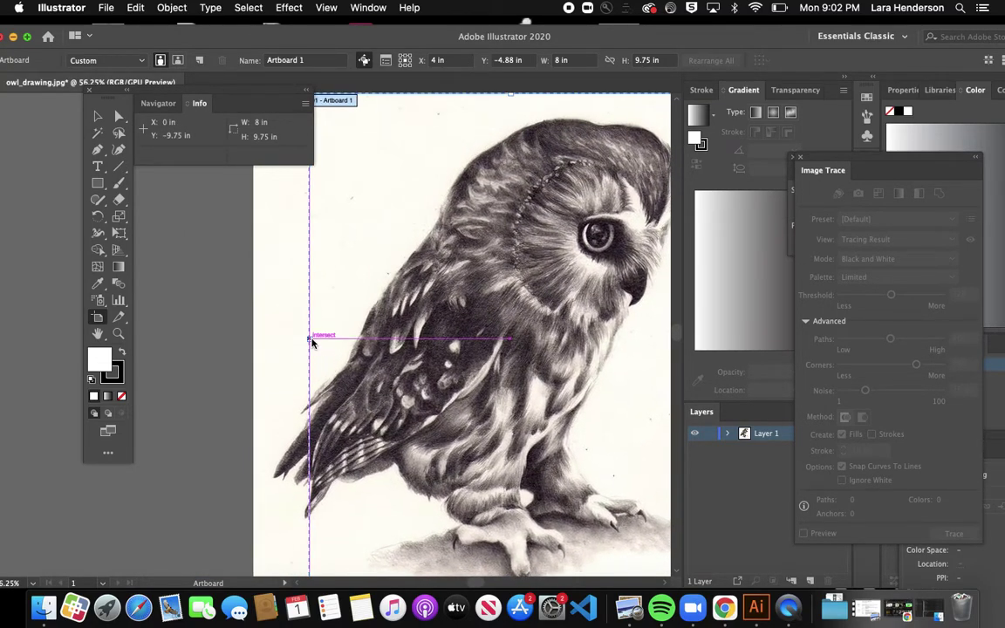
left_click_drag(310, 342, 257, 338)
- Extend the artboard's lower and right edges to the drawing's edges, making it about 10.15 in wide by 11.54 in high
scroll(257, 337, "down", 5)
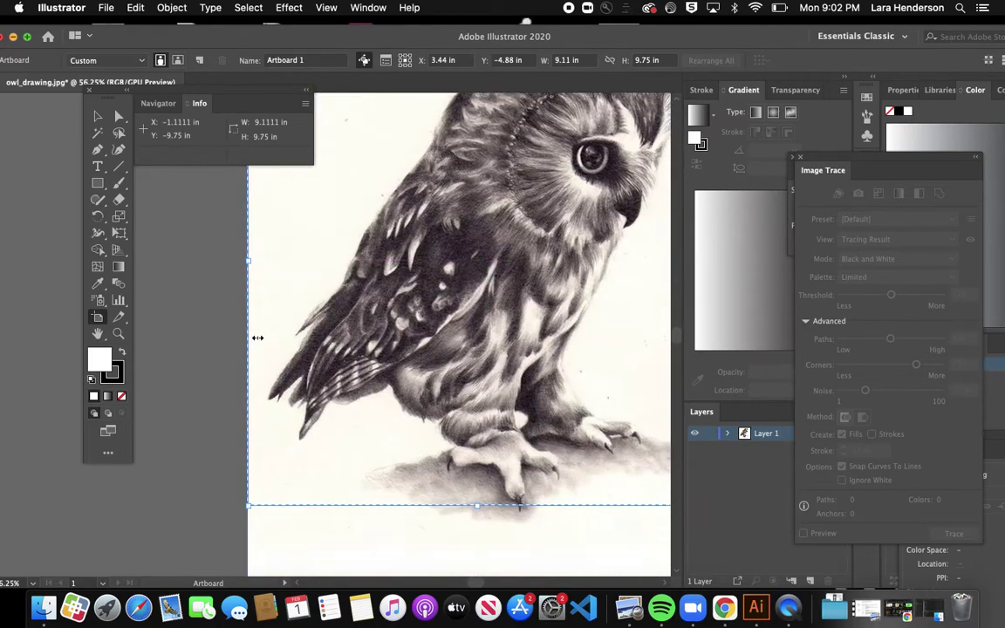
scroll(256, 336, "right", 2)
left_click_drag(445, 487, 444, 545)
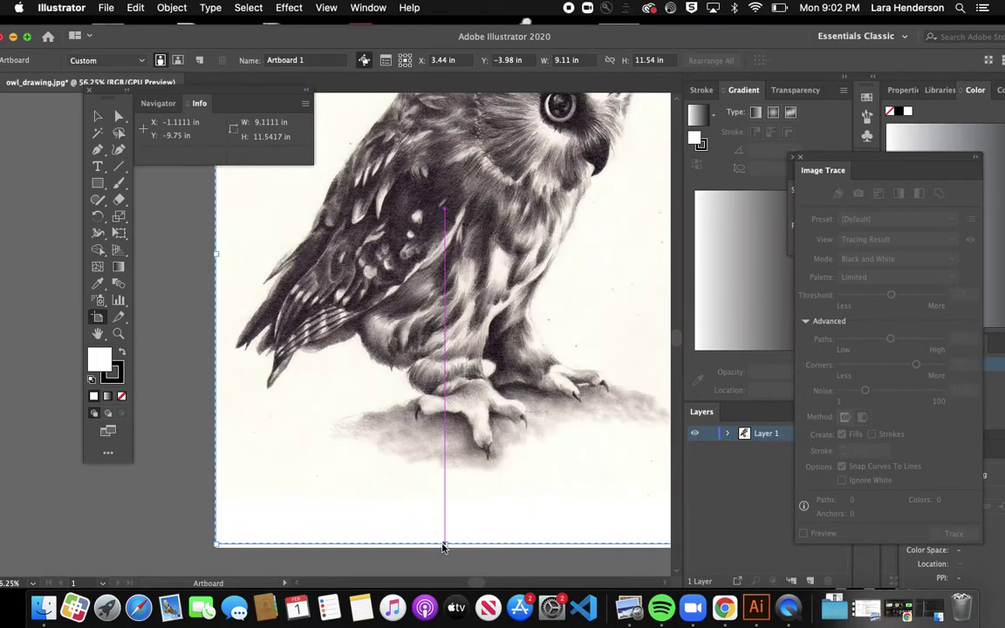
scroll(443, 545, "right", 3)
scroll(444, 545, "up", 2)
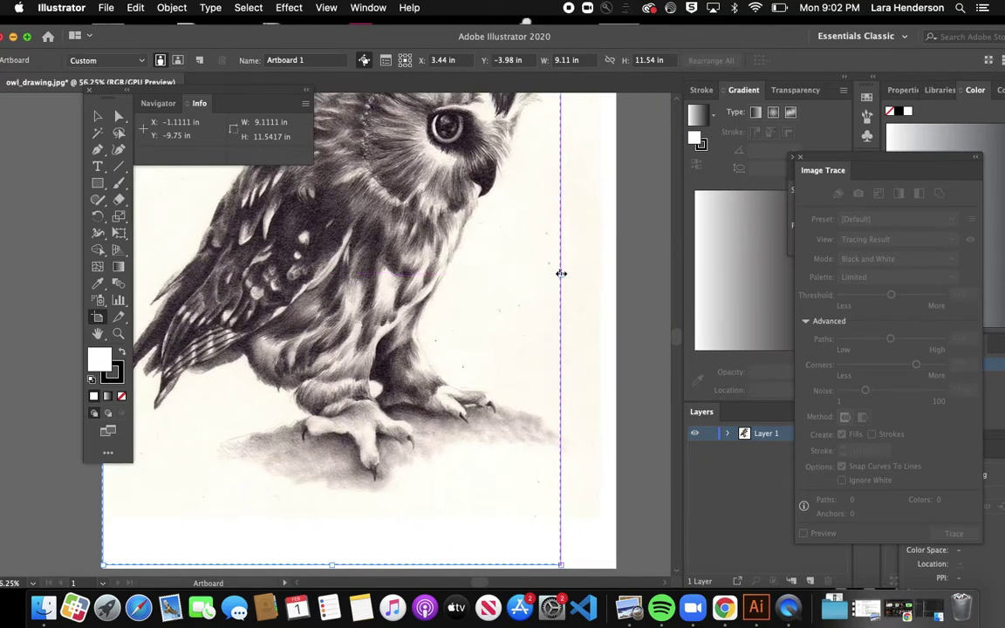
left_click_drag(558, 275, 661, 286)
scroll(661, 286, "up", 5)
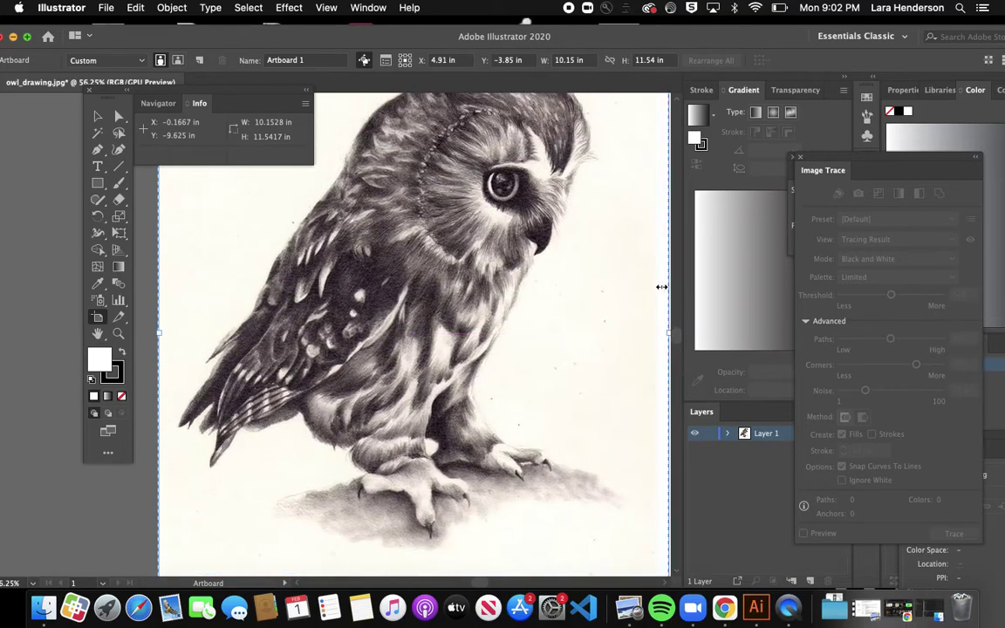
scroll(513, 393, "down", 6)
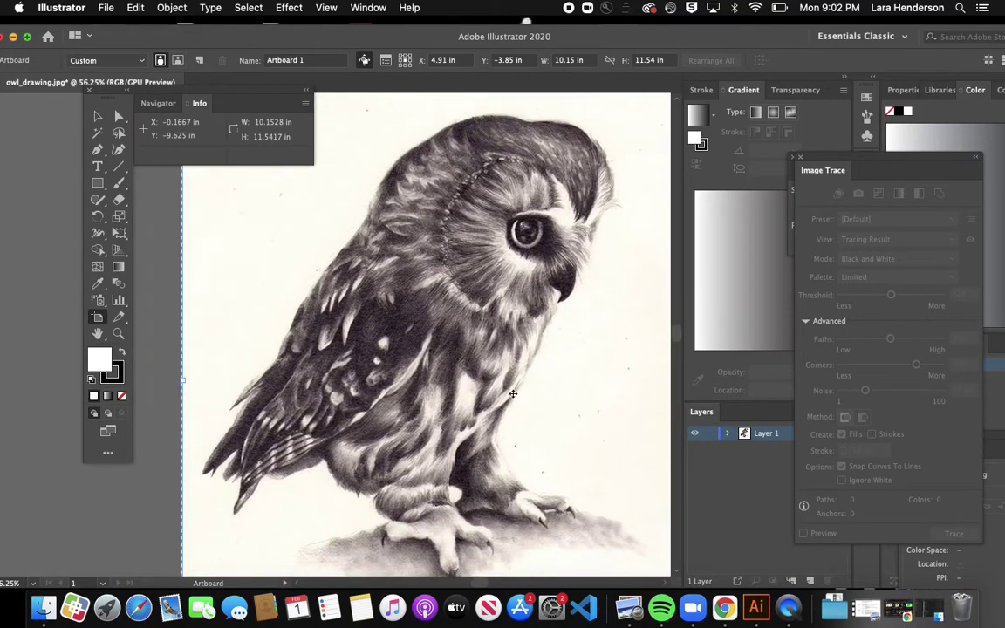
scroll(514, 394, "down", 2)
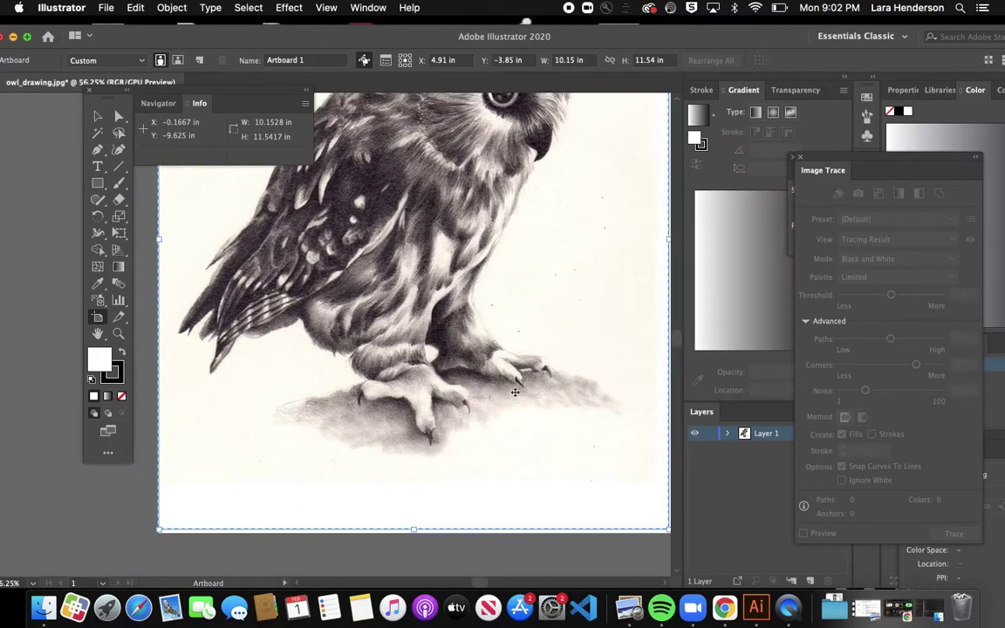
scroll(514, 393, "up", 6)
scroll(515, 392, "left", 2)
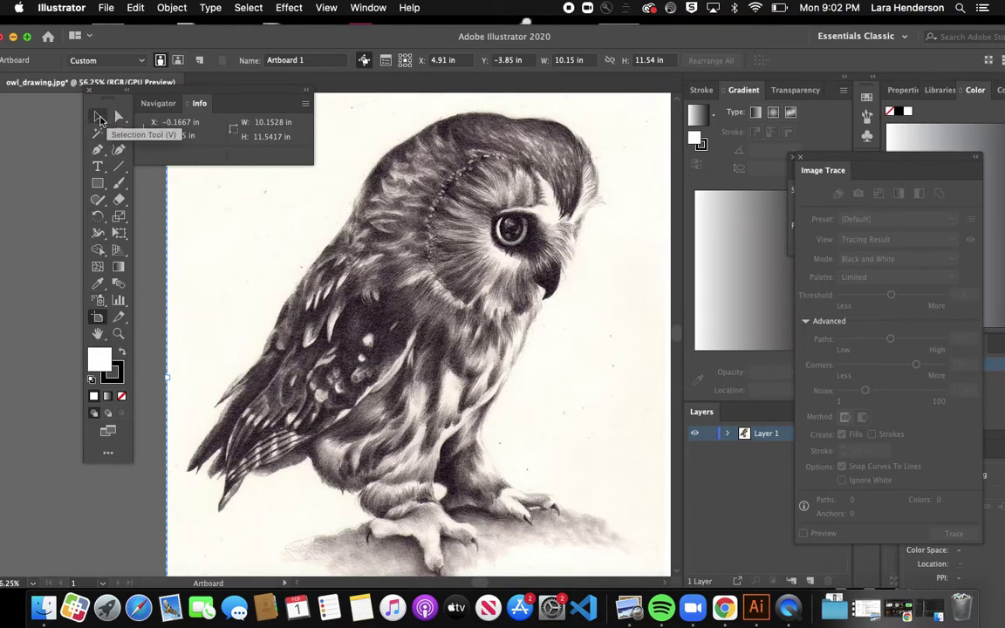
- Leave artboard editing and select the owl drawing with the Selection tool
left_click(97, 117)
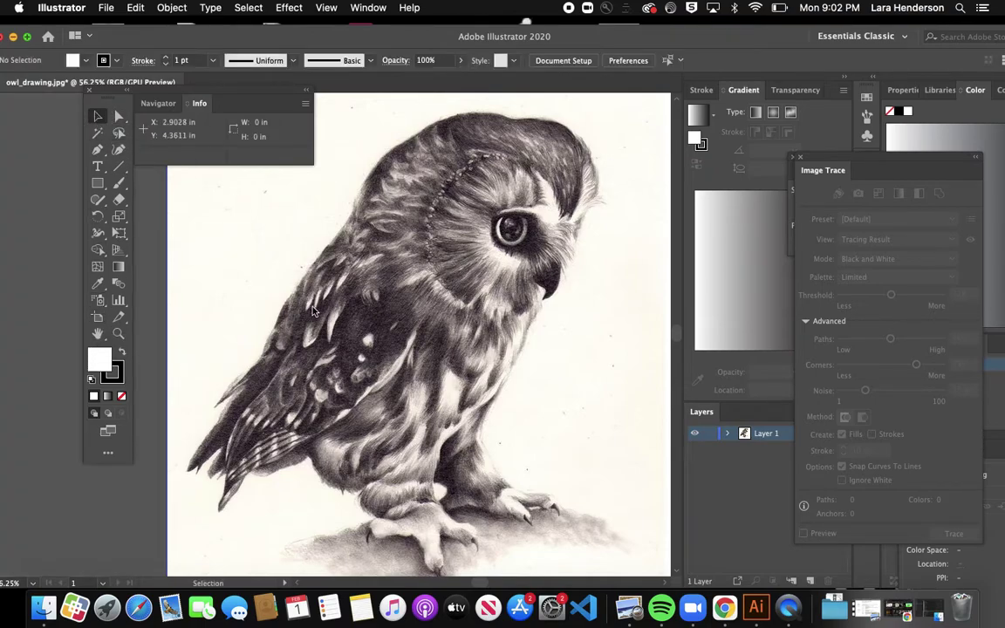
scroll(314, 309, "left", 2)
scroll(314, 310, "up", 1)
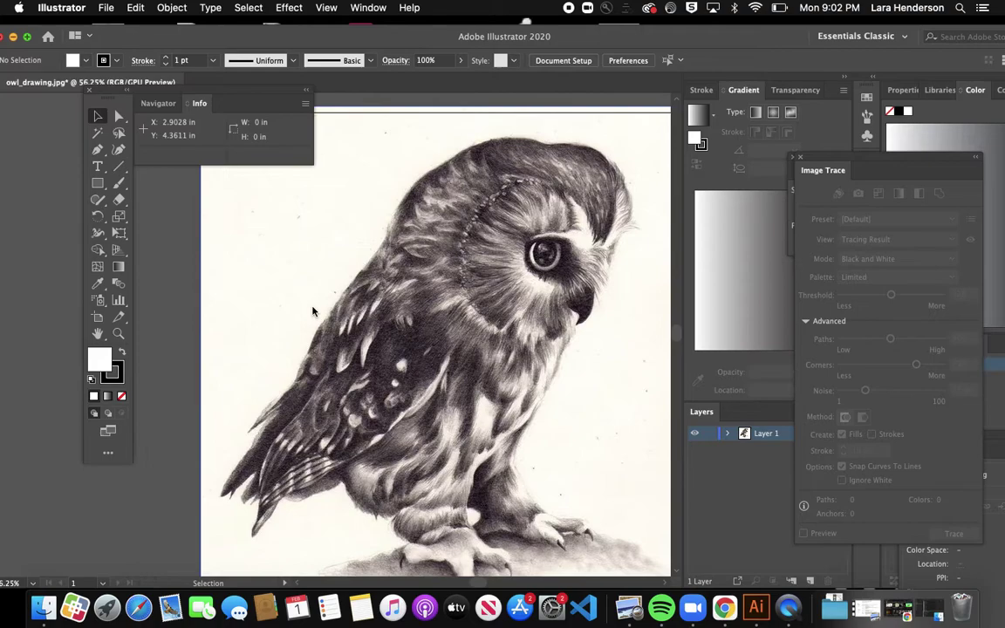
left_click(487, 300)
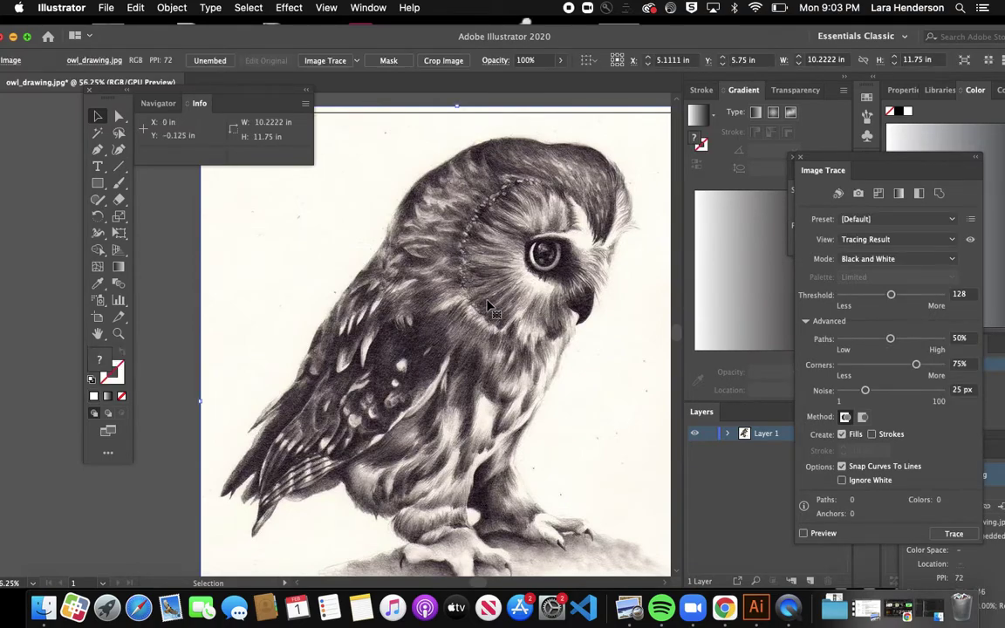
left_click(331, 63)
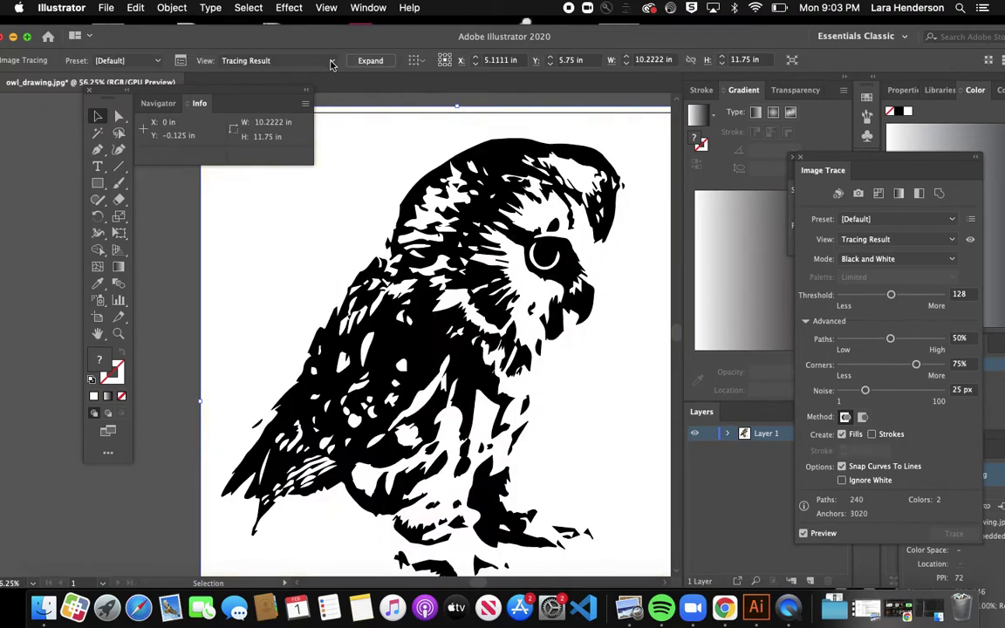
left_click(138, 7)
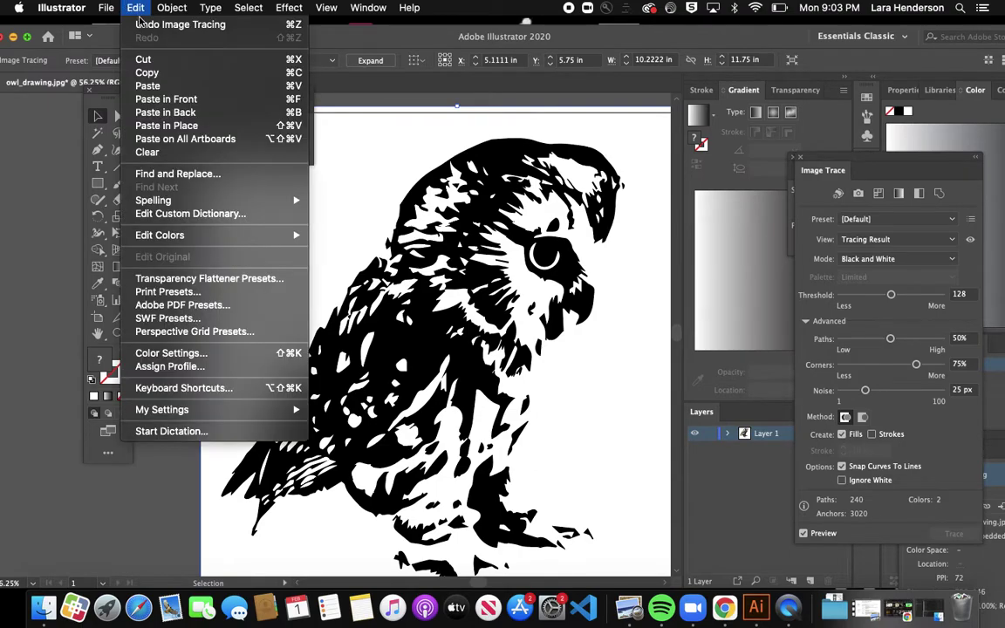
left_click(180, 25)
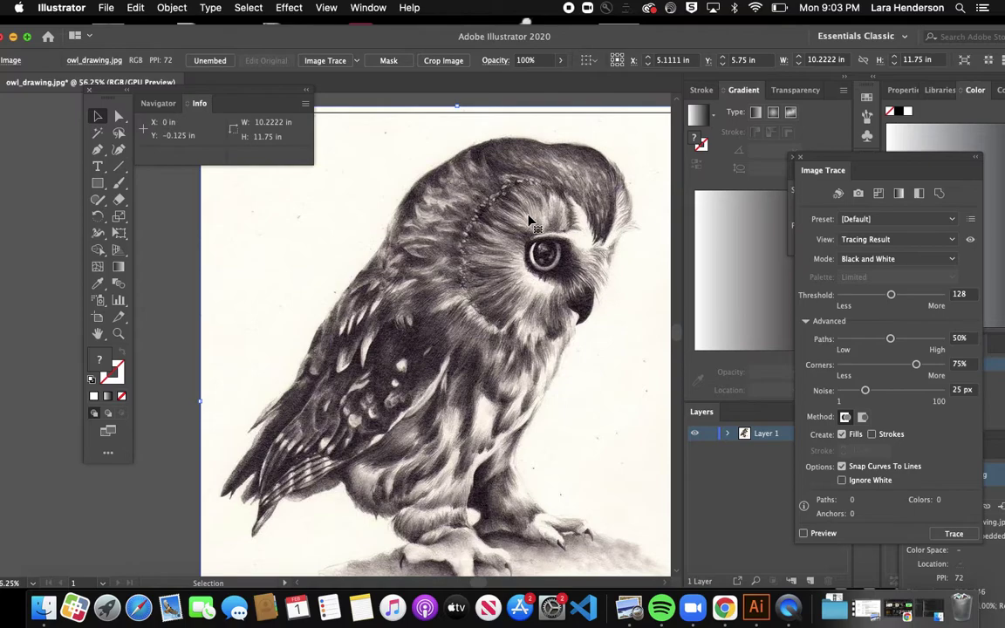
- Apply Image Trace to the owl drawing, try thresholds of 78, 146 and 72, and set the threshold to 148
left_click(338, 63)
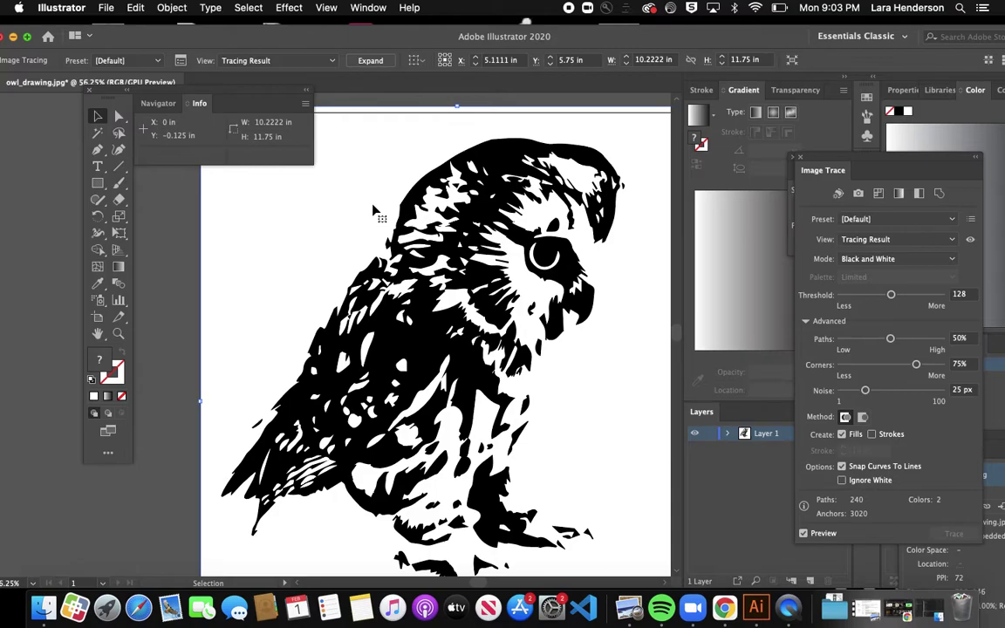
left_click(871, 296)
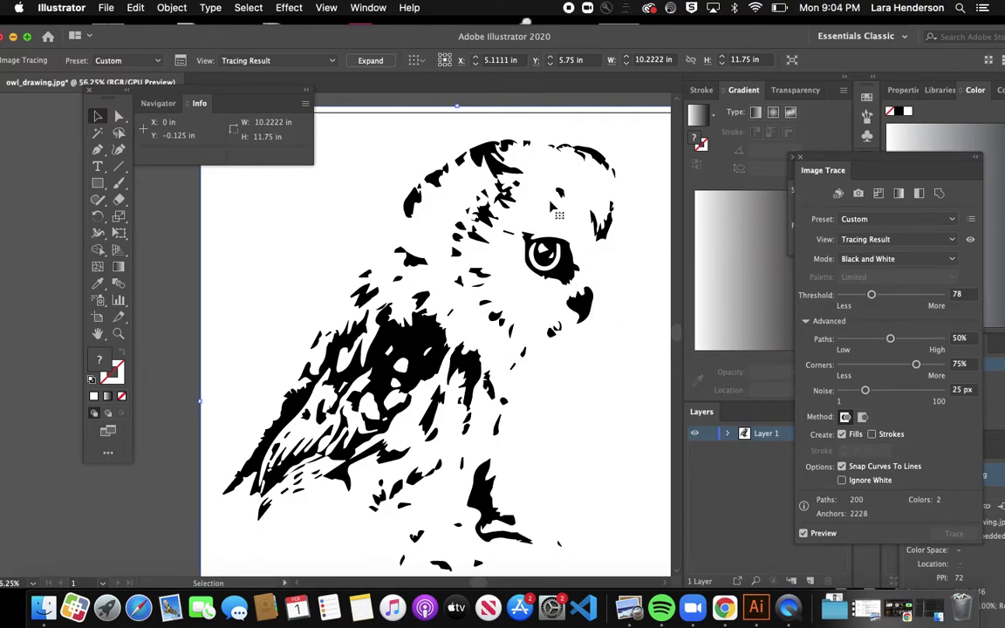
left_click_drag(871, 295, 897, 295)
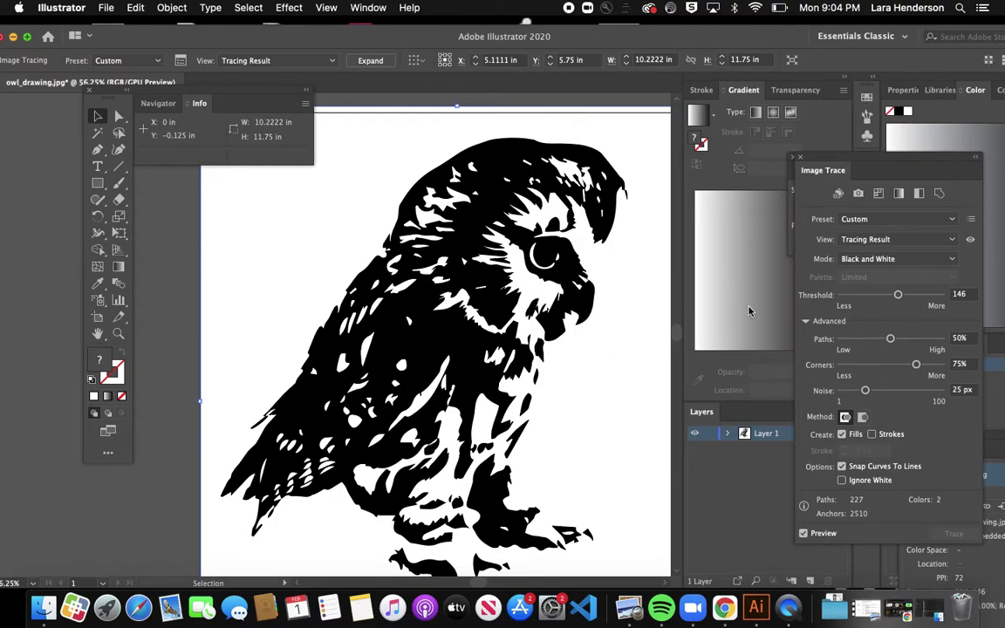
left_click(888, 296)
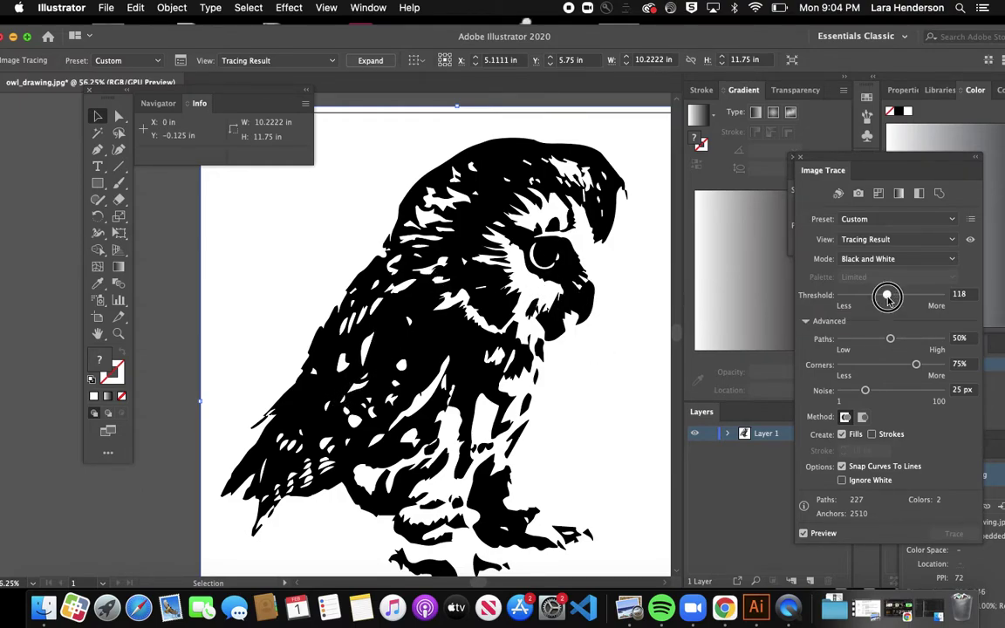
left_click_drag(886, 297, 869, 302)
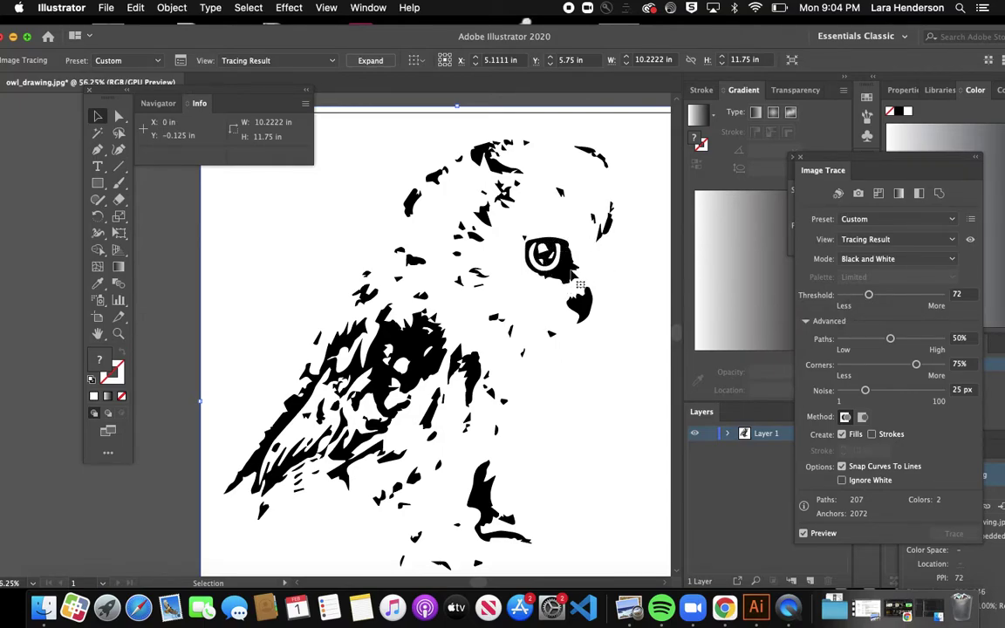
left_click(899, 296)
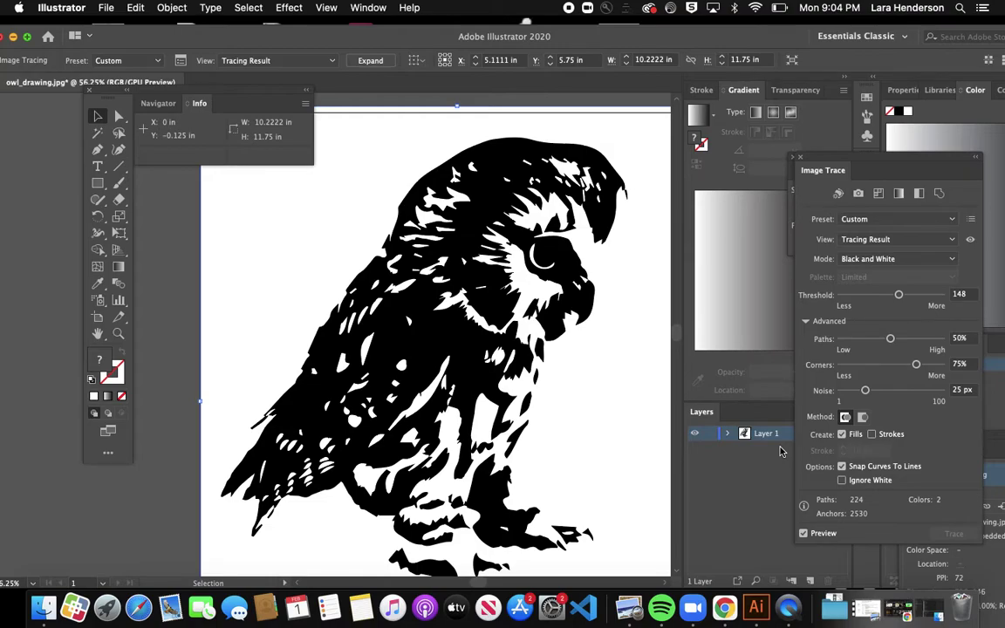
- Turn on Ignore White for the owl trace and set Paths to 16% and Threshold to 128
left_click(842, 481)
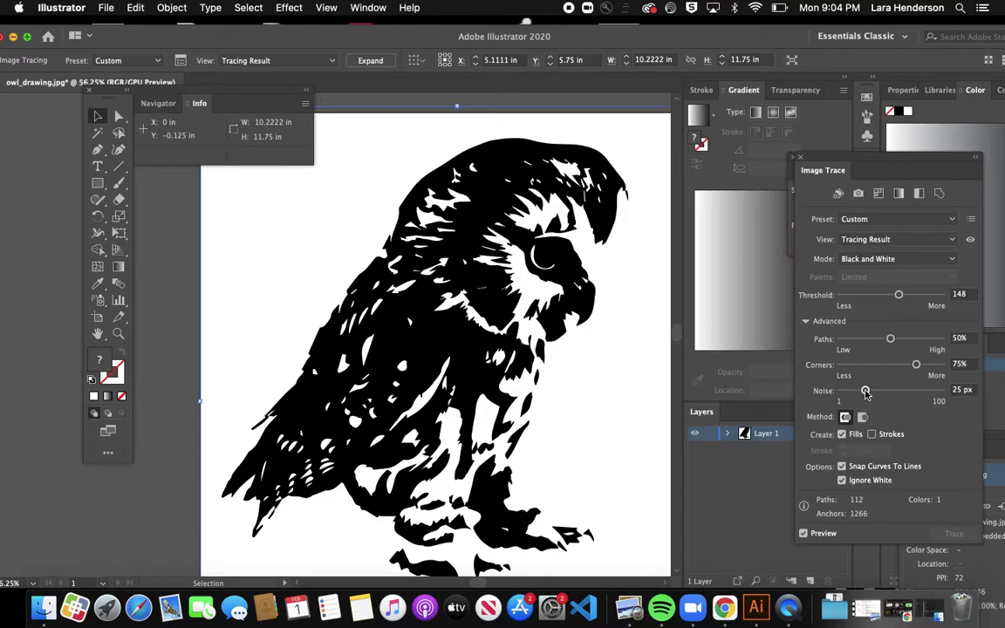
left_click_drag(890, 339, 869, 339)
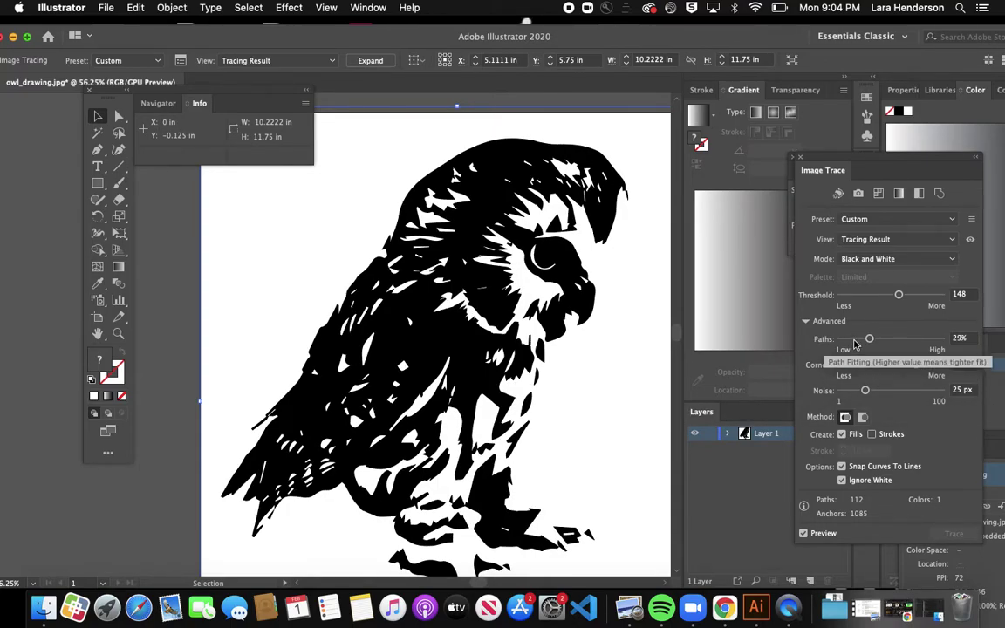
left_click(856, 339)
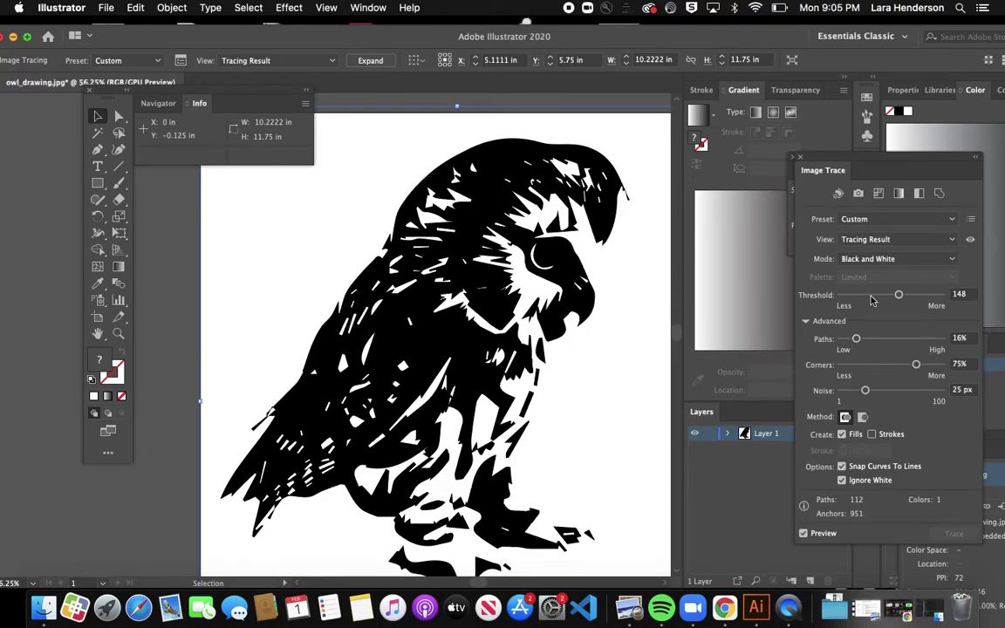
left_click_drag(899, 295, 891, 296)
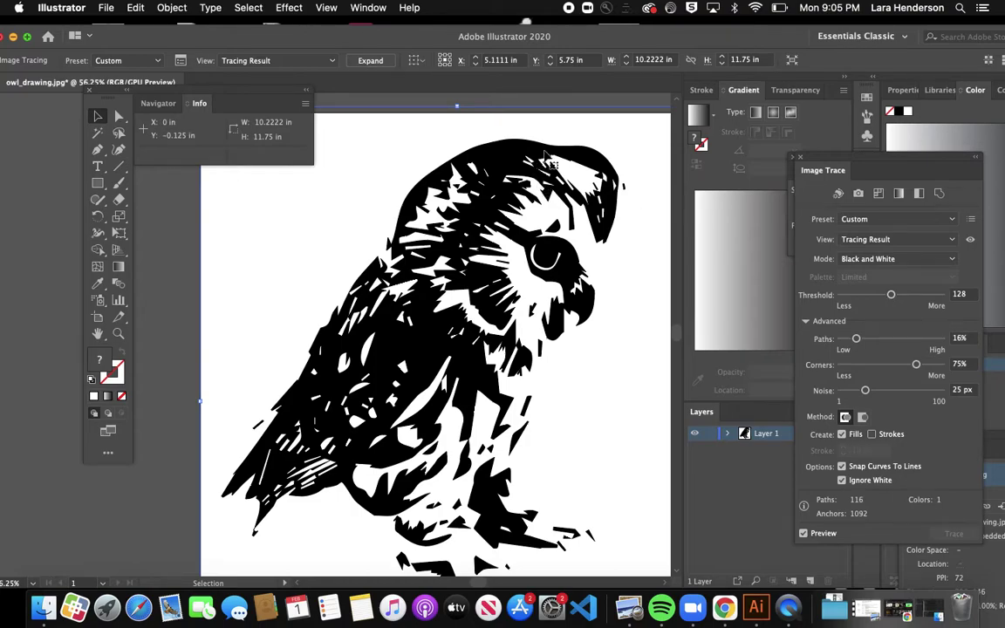
- Expand the owl tracing into editable vector paths and deselect the artwork
left_click(370, 61)
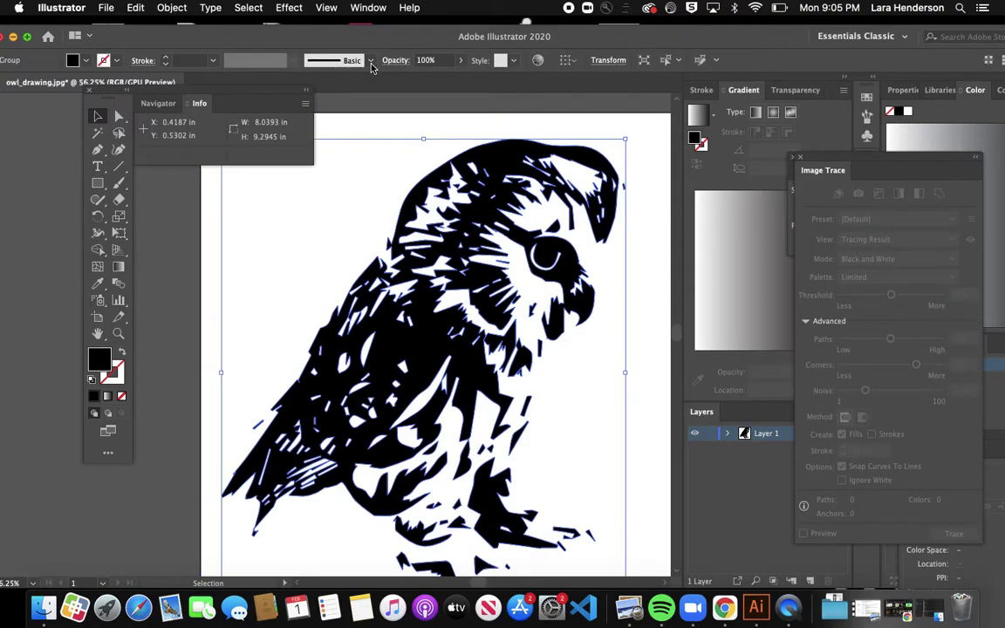
scroll(451, 456, "right", 2)
scroll(452, 456, "down", 1)
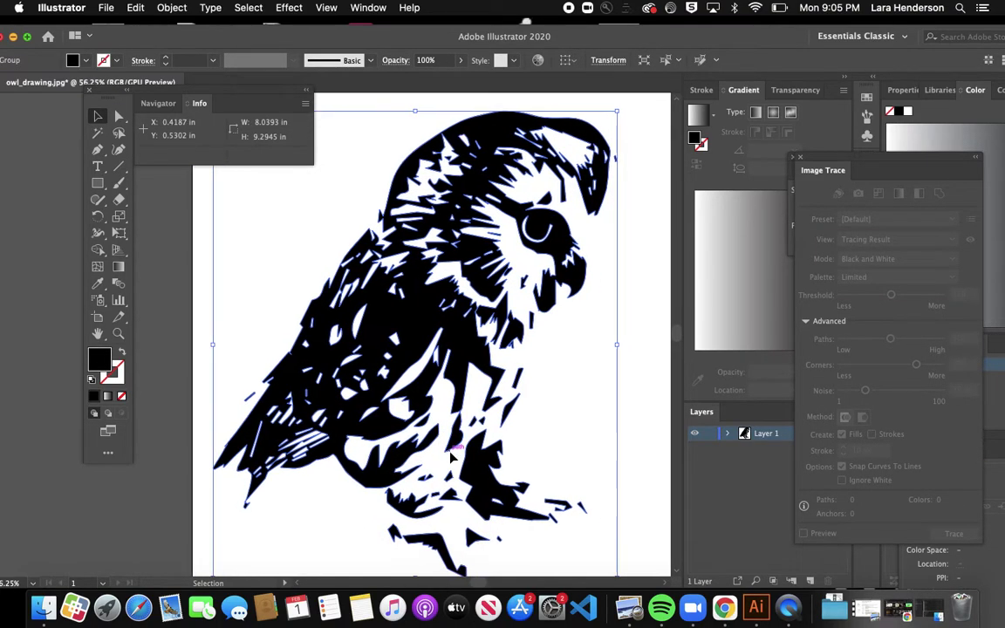
scroll(452, 456, "left", 3)
scroll(451, 456, "up", 2)
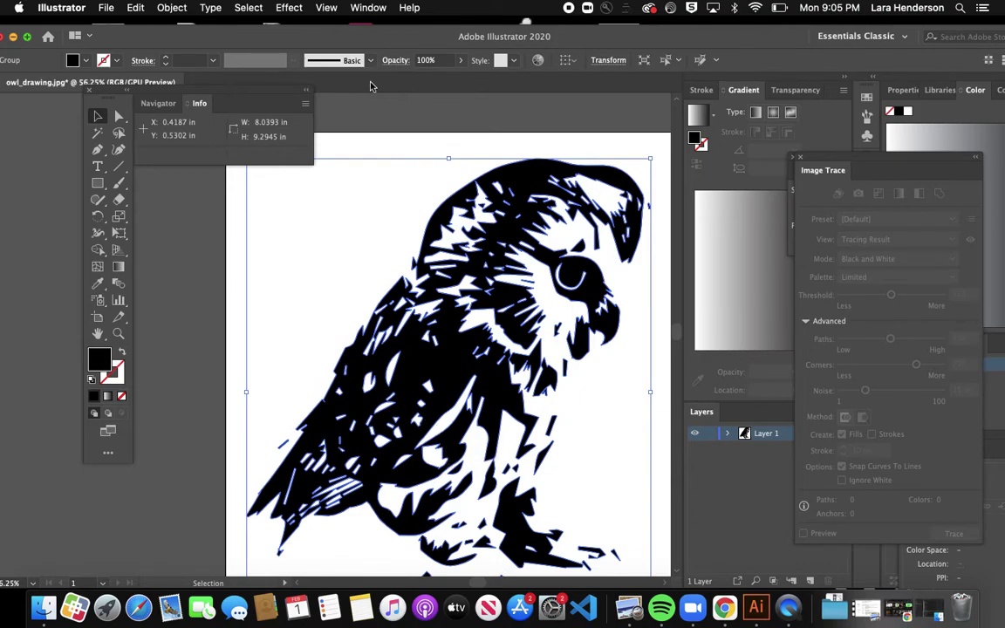
left_click(405, 152)
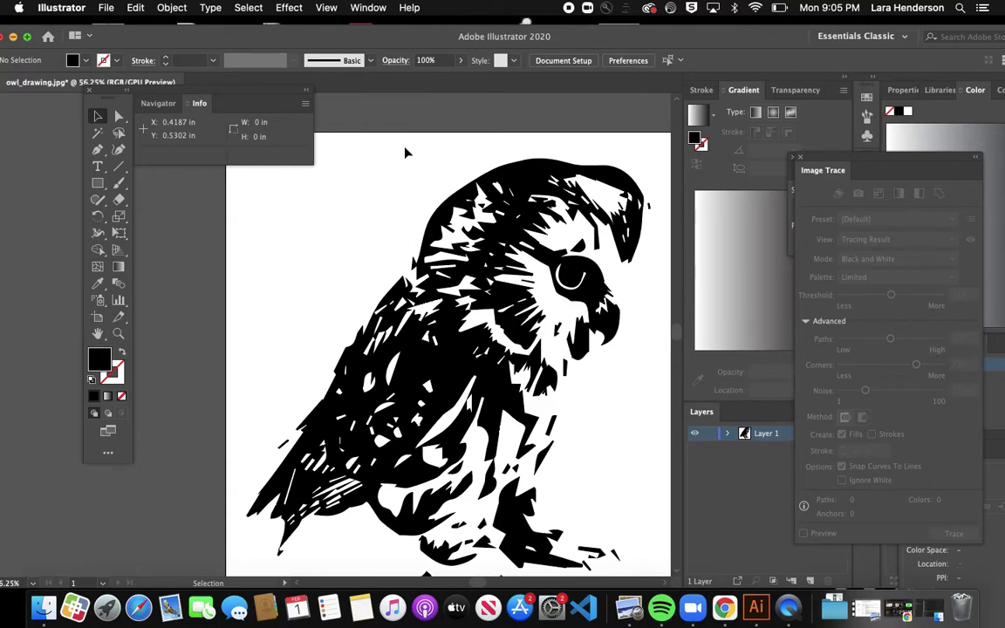
- Inspect the expanded owl artwork up close at 150%, checking the vector shapes of the wing and tail feathers
left_click(119, 333)
left_click(480, 289)
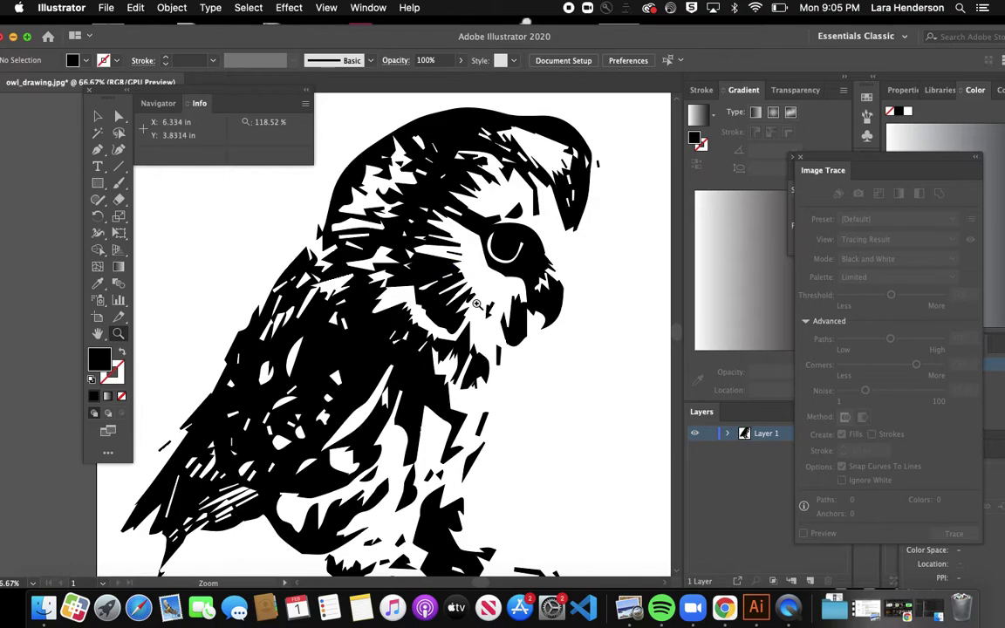
left_click(347, 358)
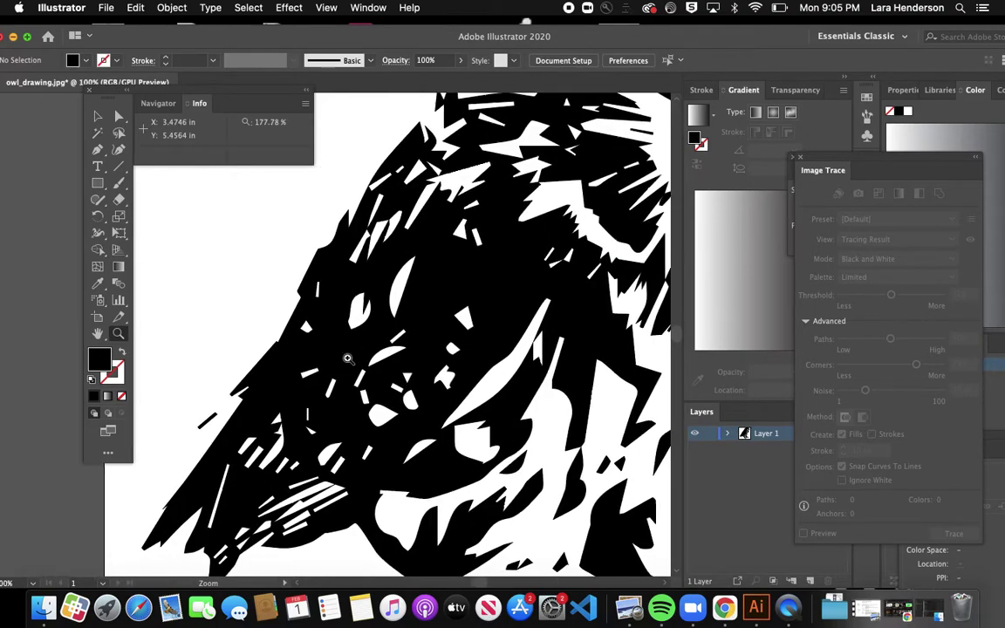
left_click(347, 357)
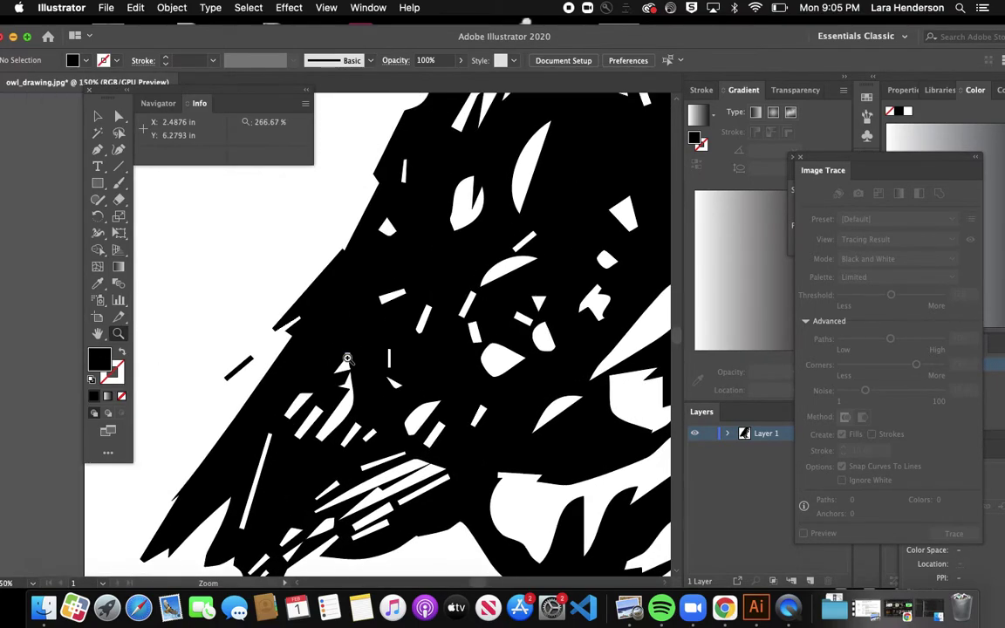
scroll(347, 358, "down", 5)
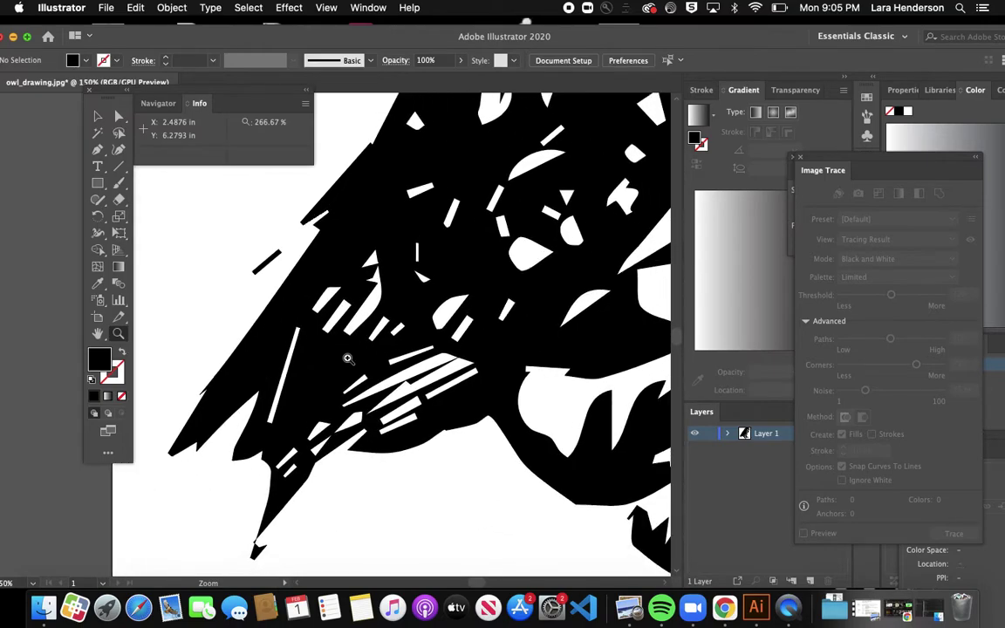
scroll(347, 357, "up", 3)
scroll(347, 358, "right", 4)
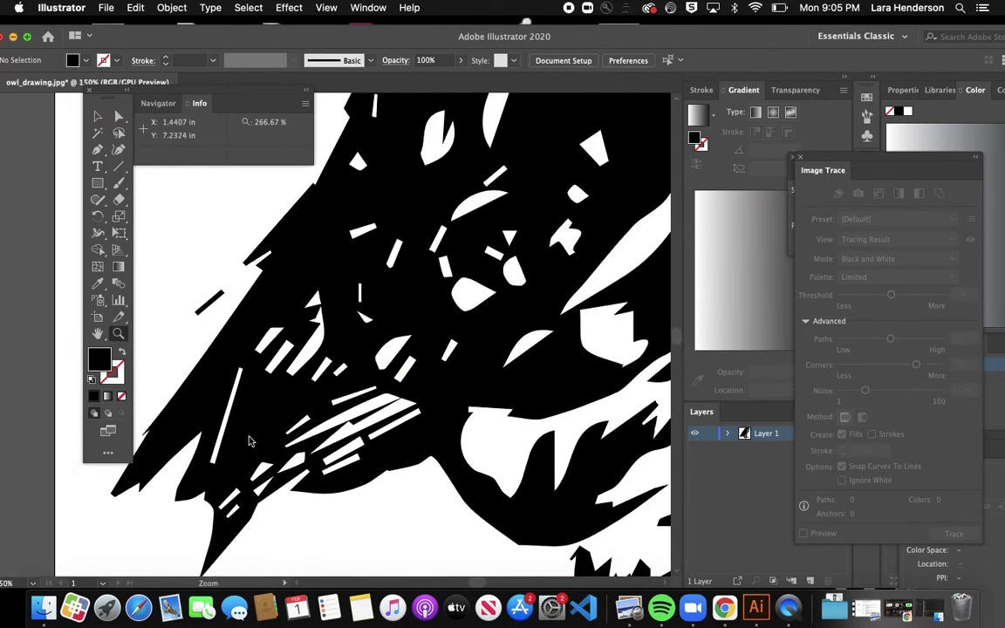
scroll(382, 432, "up", 3)
scroll(382, 433, "right", 3)
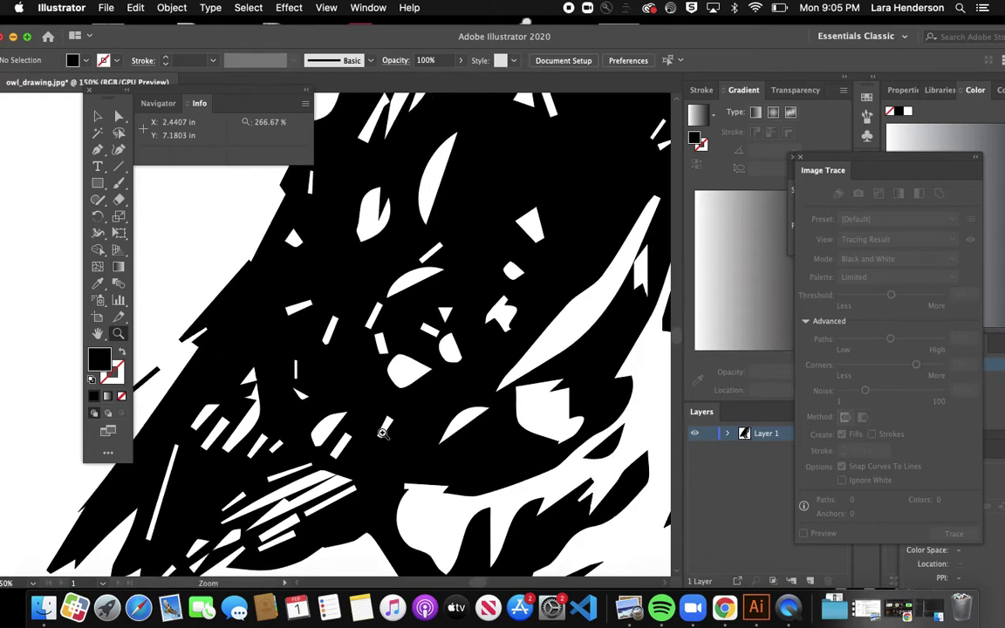